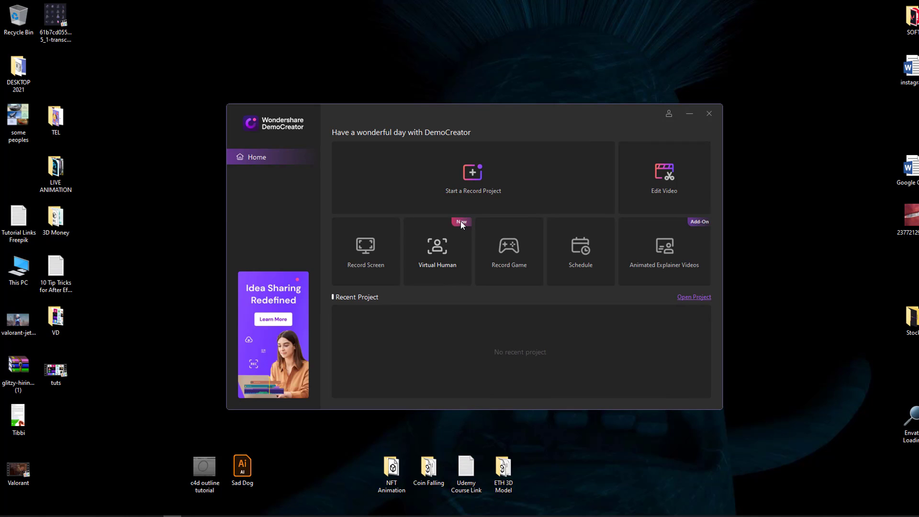
Step: Start a virtual human session, hide the webcam preview and move the avatar bottom-right
left_click(439, 246)
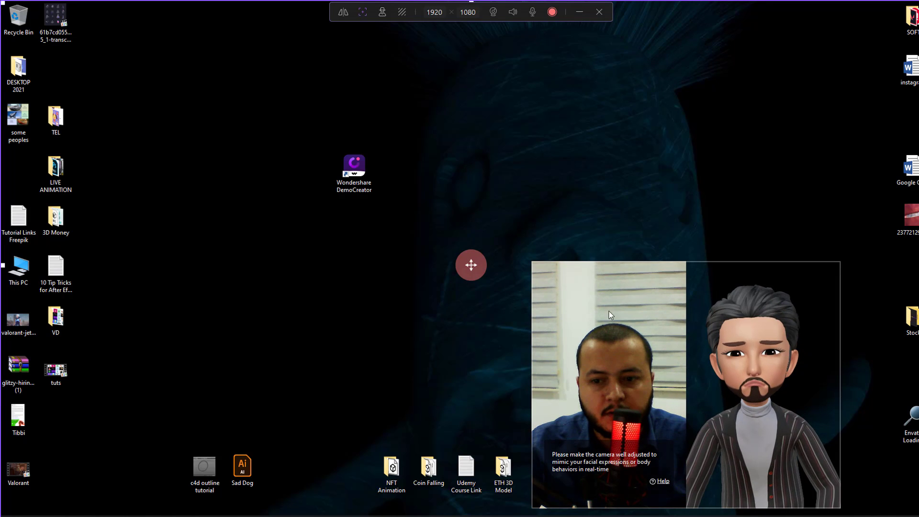
left_click(362, 14)
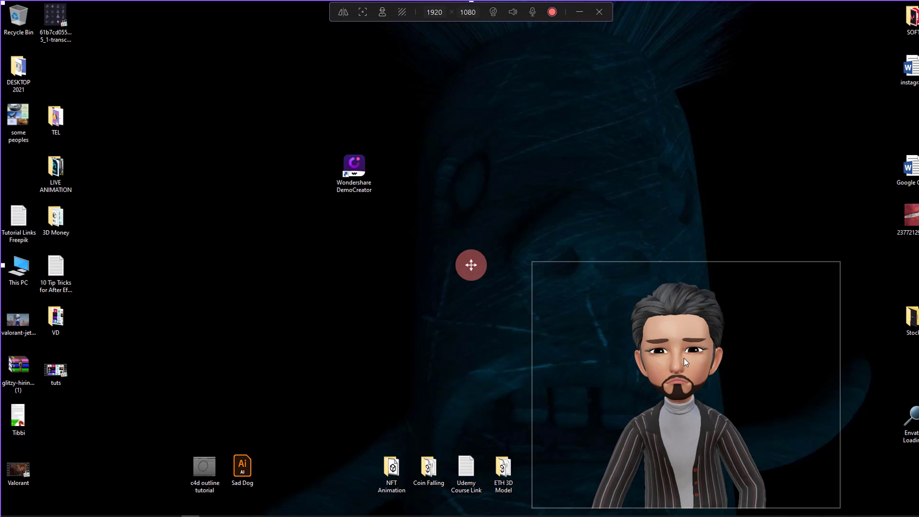
left_click_drag(686, 361, 754, 367)
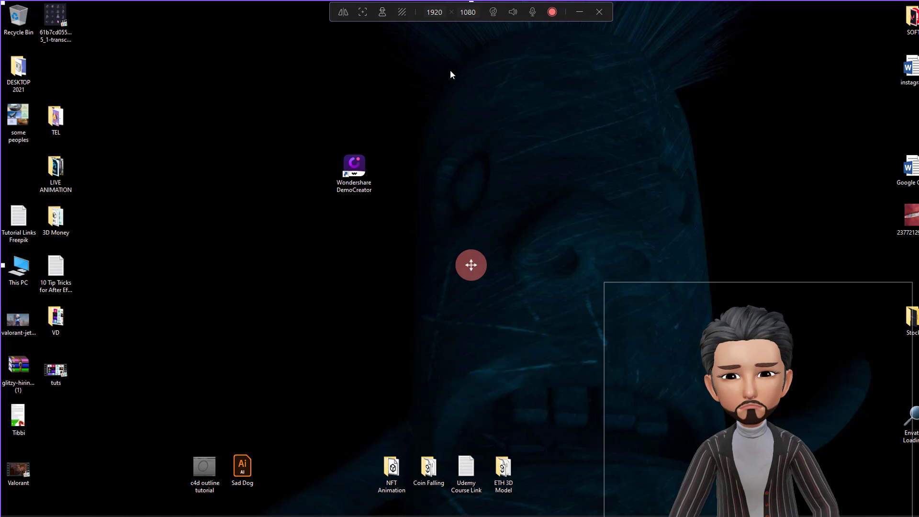
Step: Show the gallery of virtual people to choose an avatar from
left_click(383, 13)
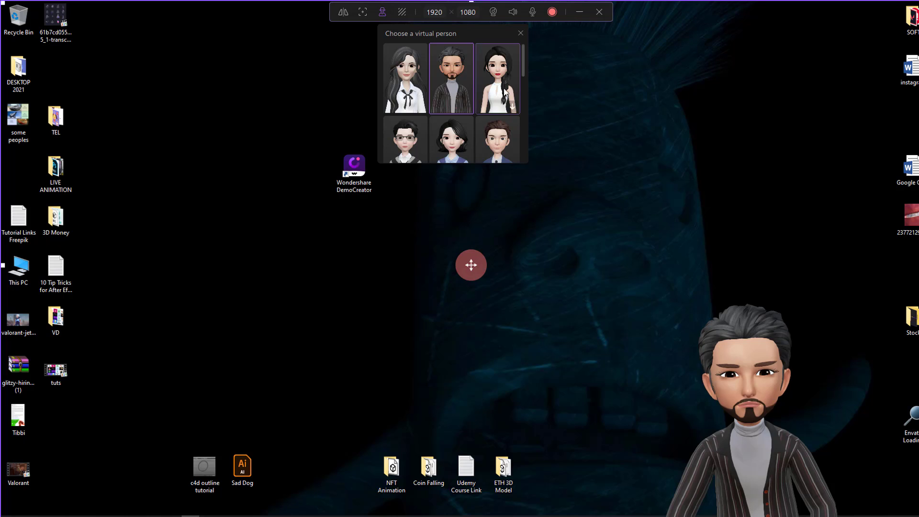
left_click_drag(523, 63, 524, 112)
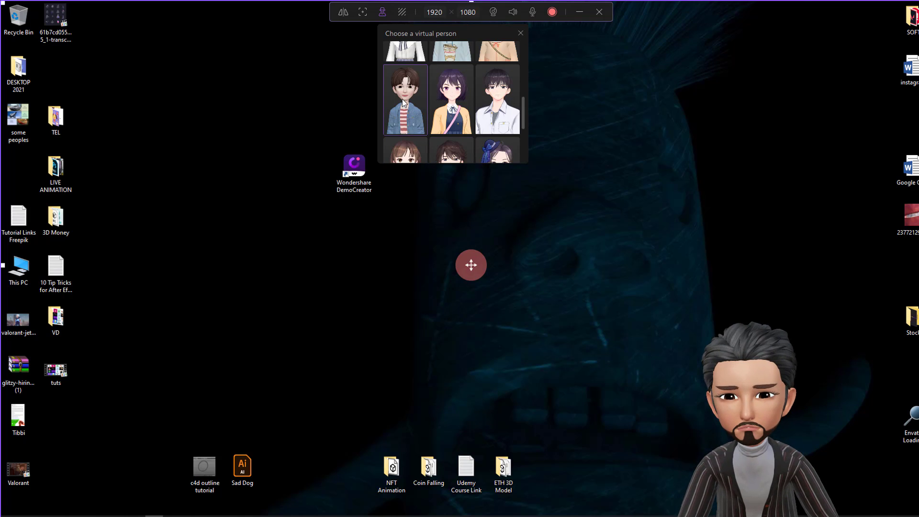
Step: Switch the avatar to the boy in the denim jacket
left_click(407, 107)
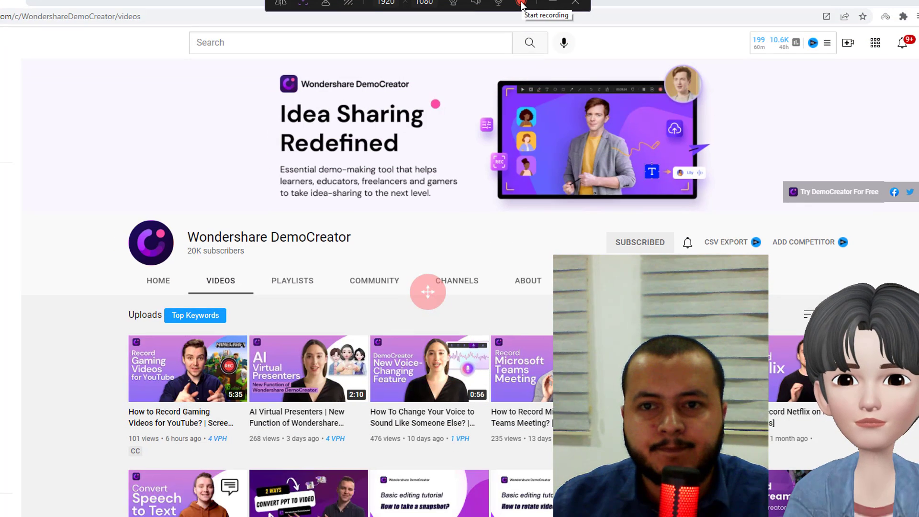
Step: Record the DemoCreator YouTube channel page with the denim-jacket avatar overlay, then stop
left_click(516, 14)
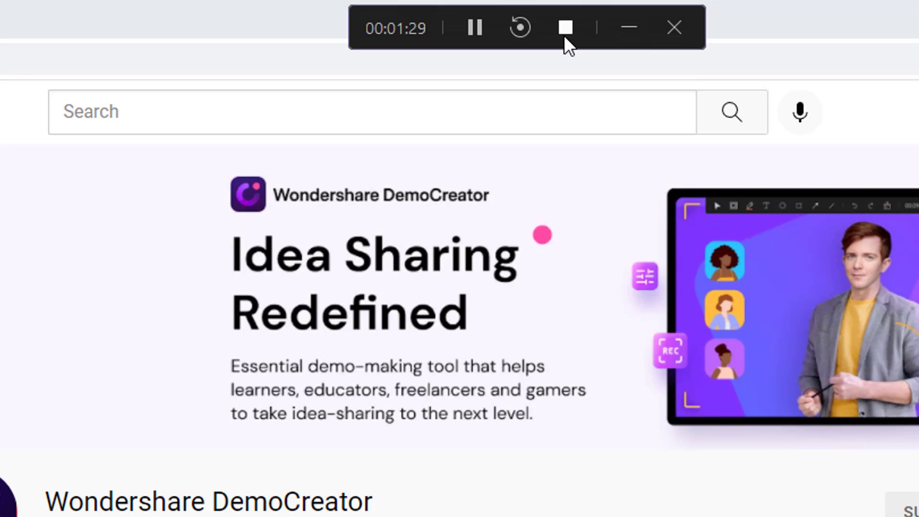
left_click(564, 38)
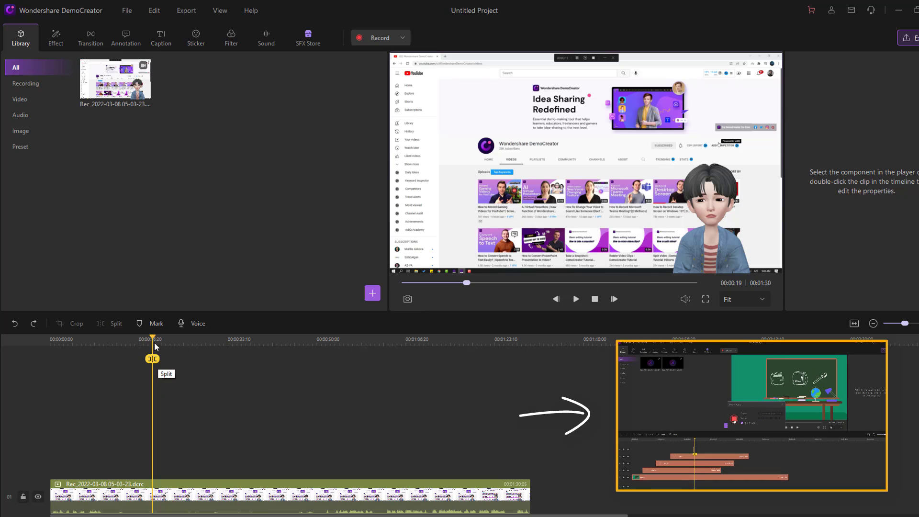
Step: Start a Create Video export with MP4 kept as the output format
left_click(186, 11)
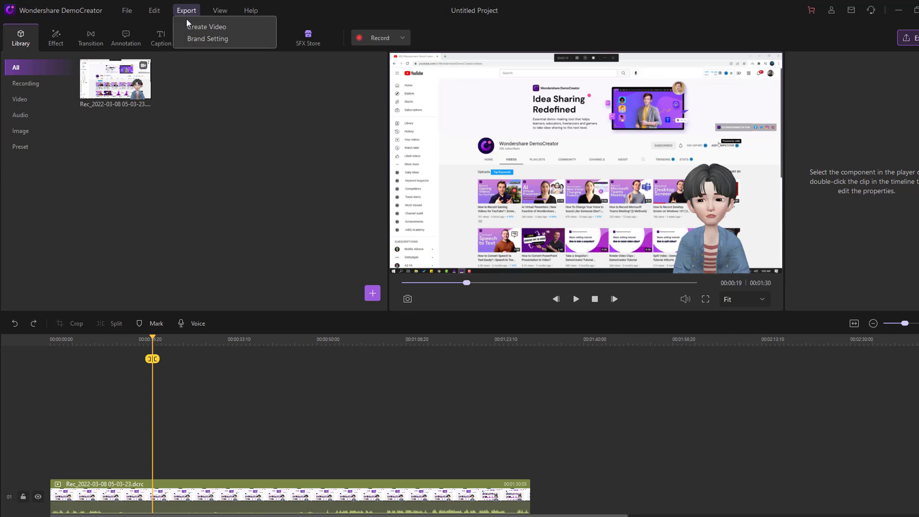
left_click(214, 25)
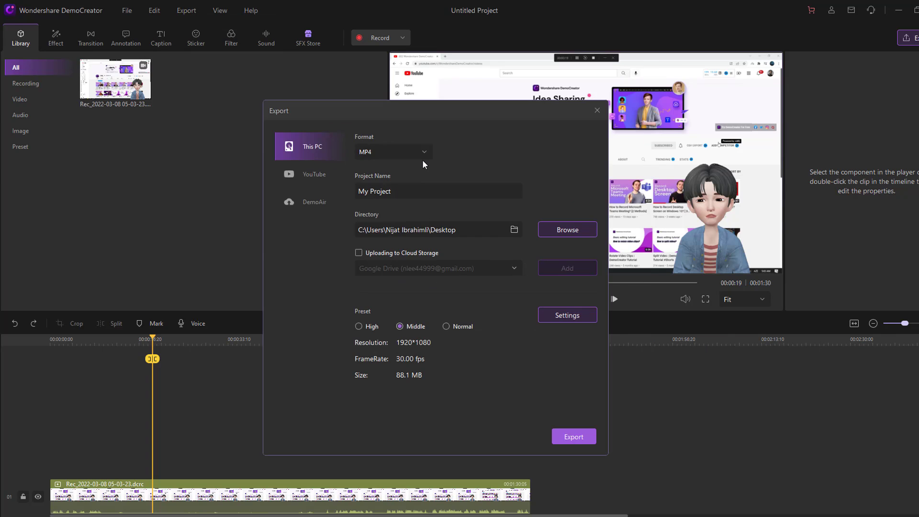
left_click(420, 150)
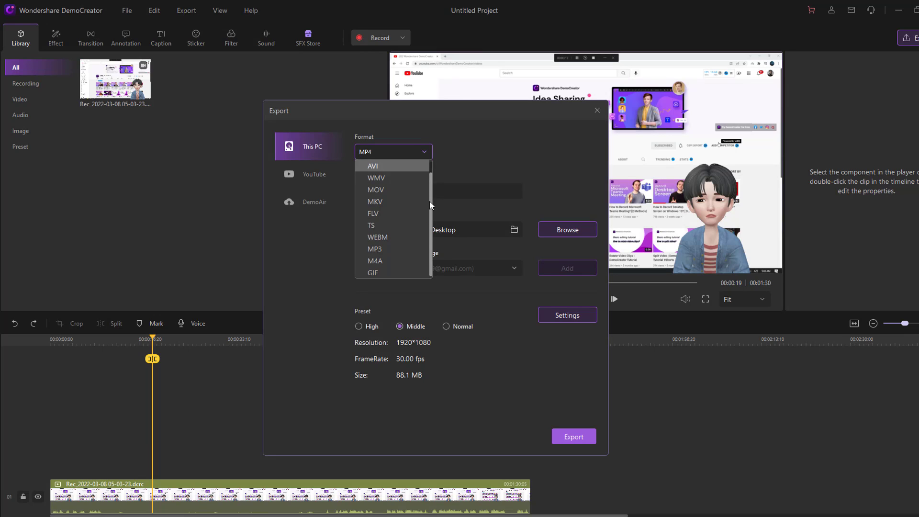
left_click(396, 168)
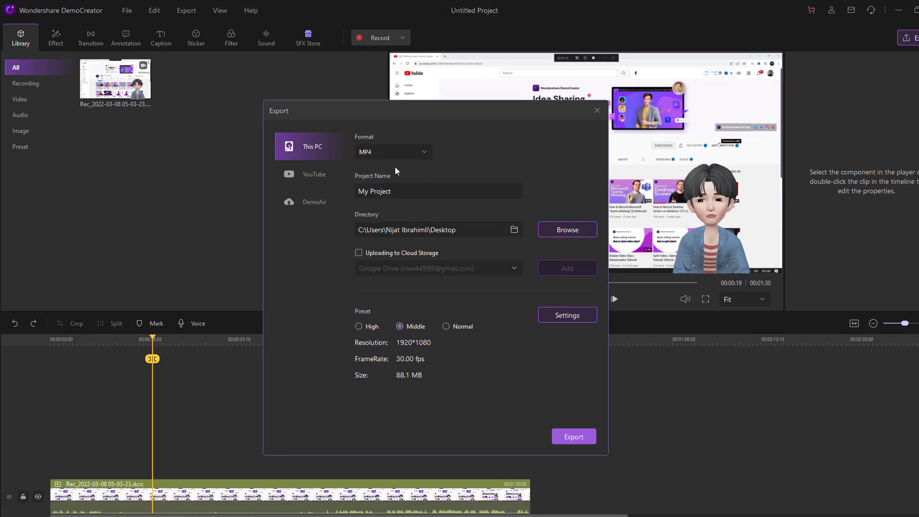
Step: Rename the project to My Video and choose the High quality preset
left_click(416, 196)
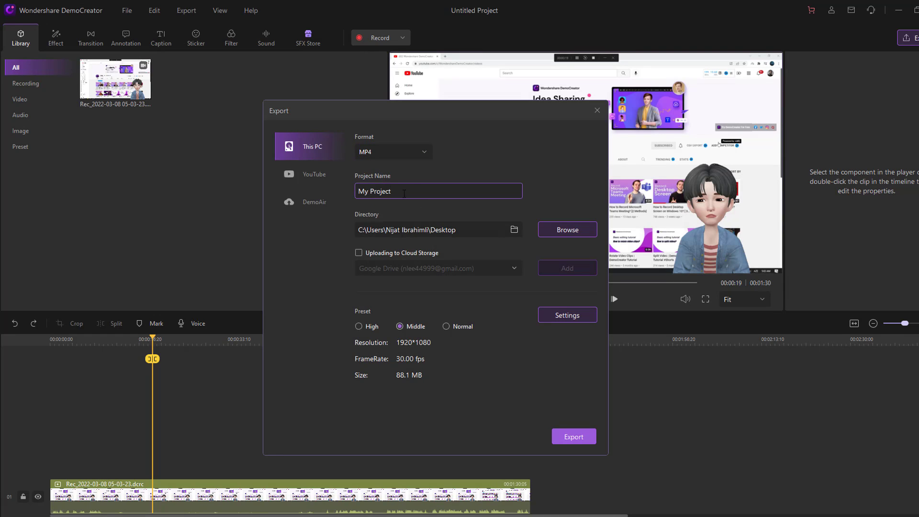
key("ctrl+a")
type("My Video")
left_click(357, 327)
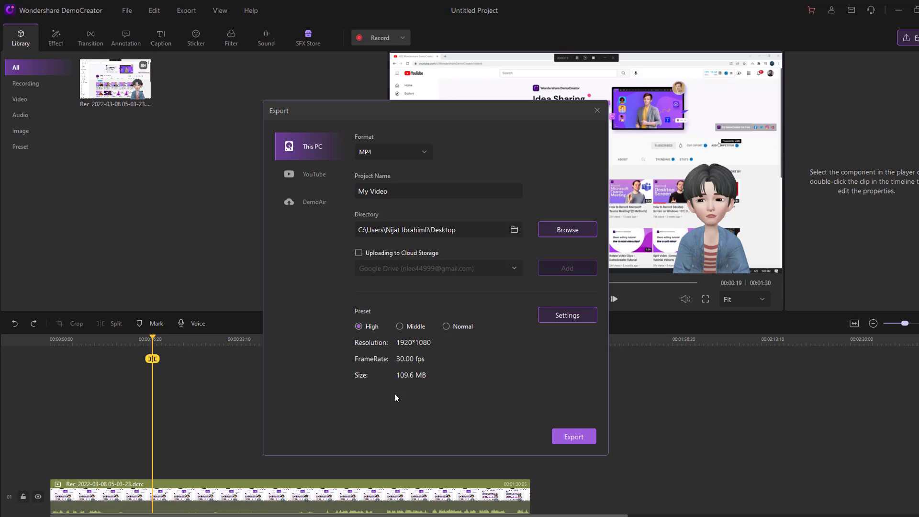
Step: Review the Resolution and Encoder options, keep the defaults, and export My Video.mp4
left_click(568, 317)
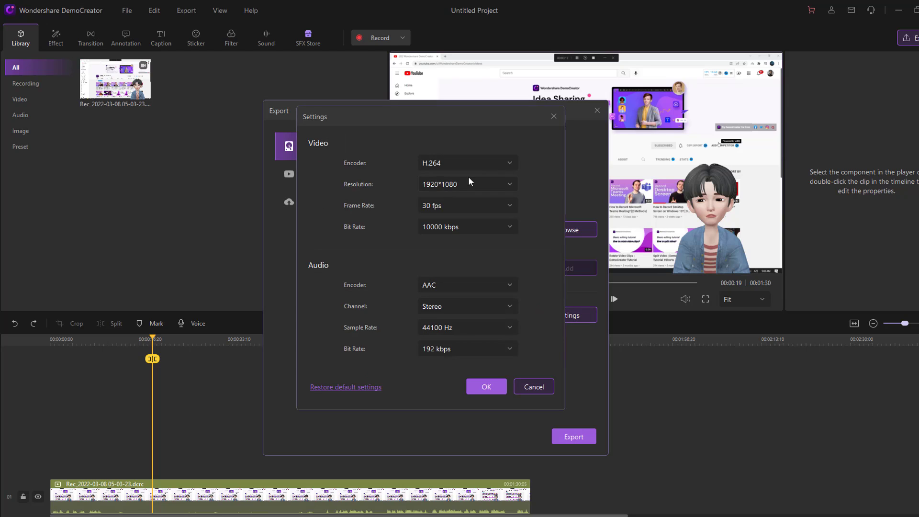
left_click(482, 184)
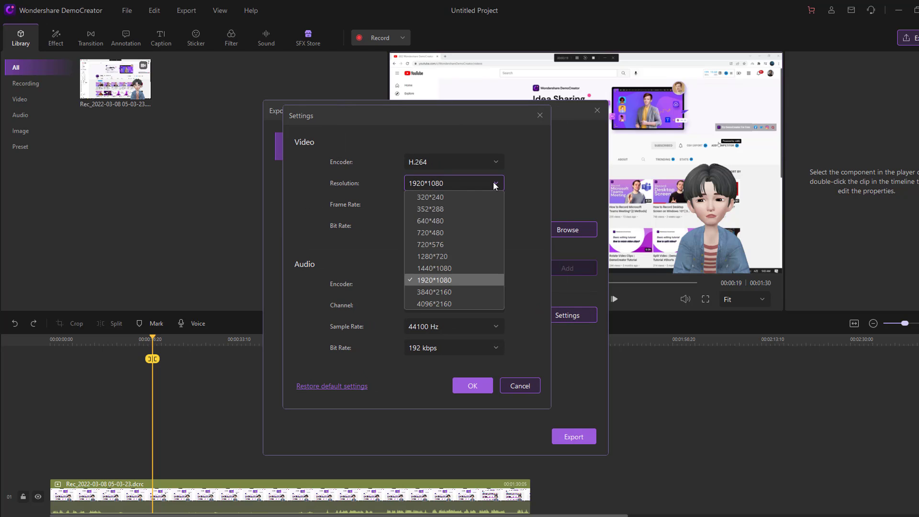
left_click(490, 165)
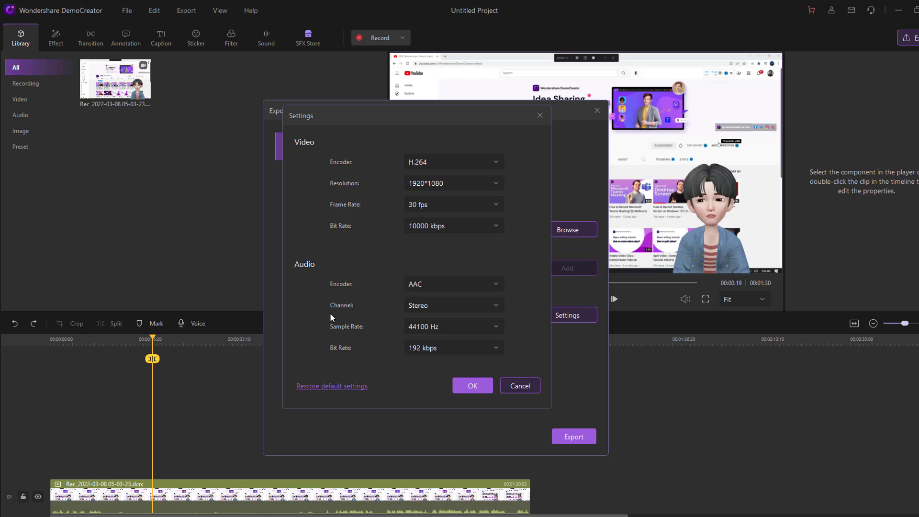
left_click(471, 390)
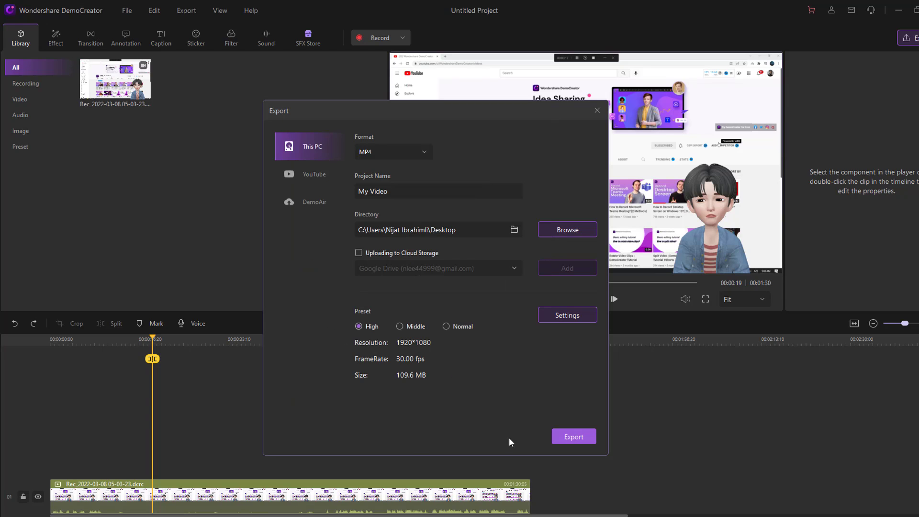
left_click(572, 438)
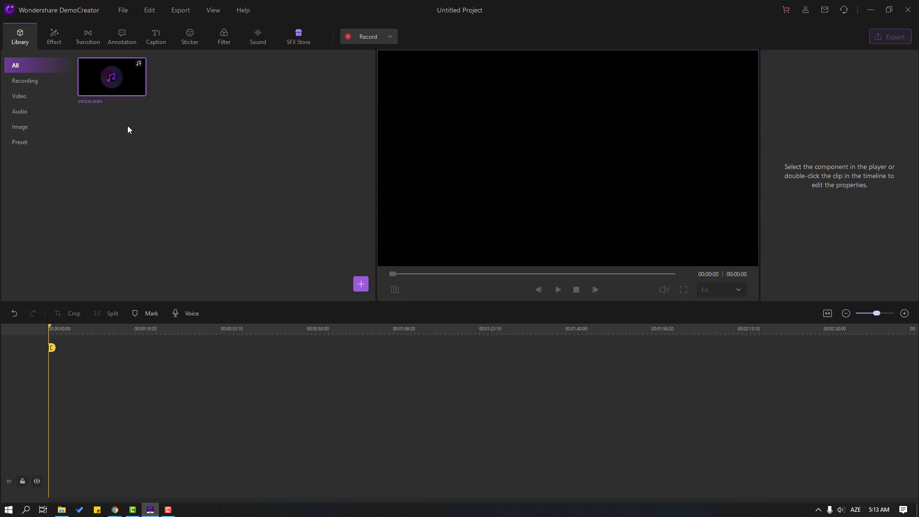
Step: Add voice.wav to the timeline, play it briefly from 00:00:10, then rewind the playhead
left_click_drag(89, 68, 104, 440)
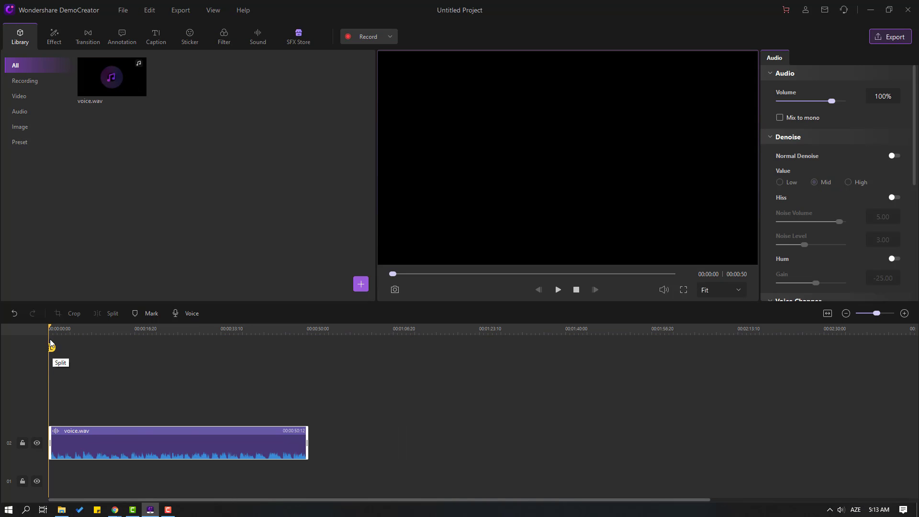
left_click_drag(55, 335, 99, 334)
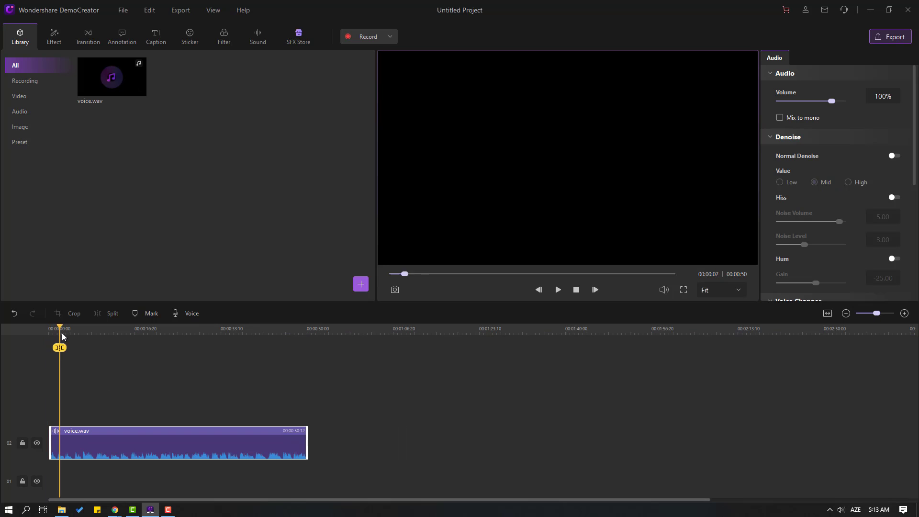
left_click(558, 292)
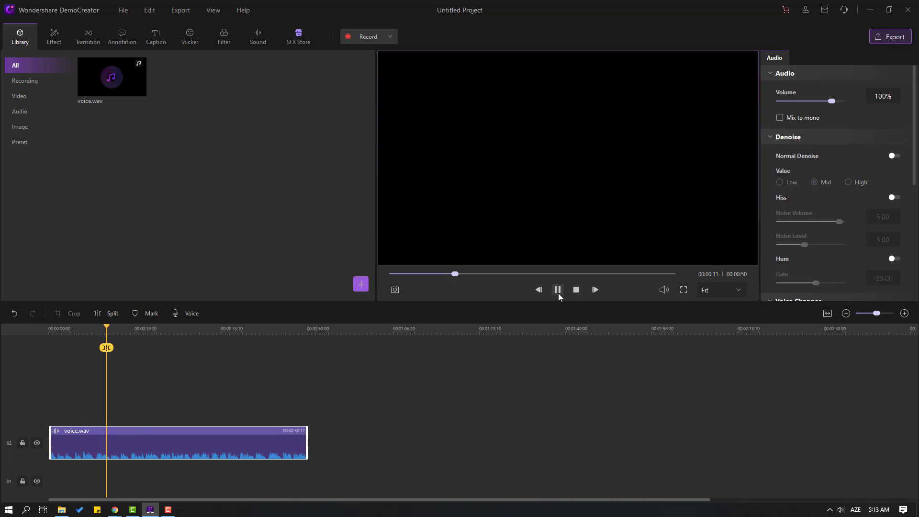
left_click(559, 291)
left_click_drag(111, 348, 50, 349)
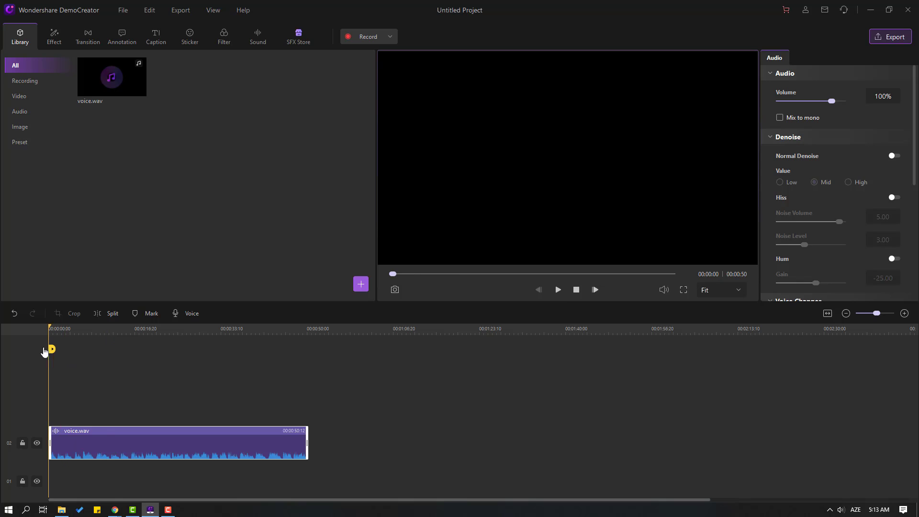
left_click(208, 440)
left_click_drag(915, 109, 910, 185)
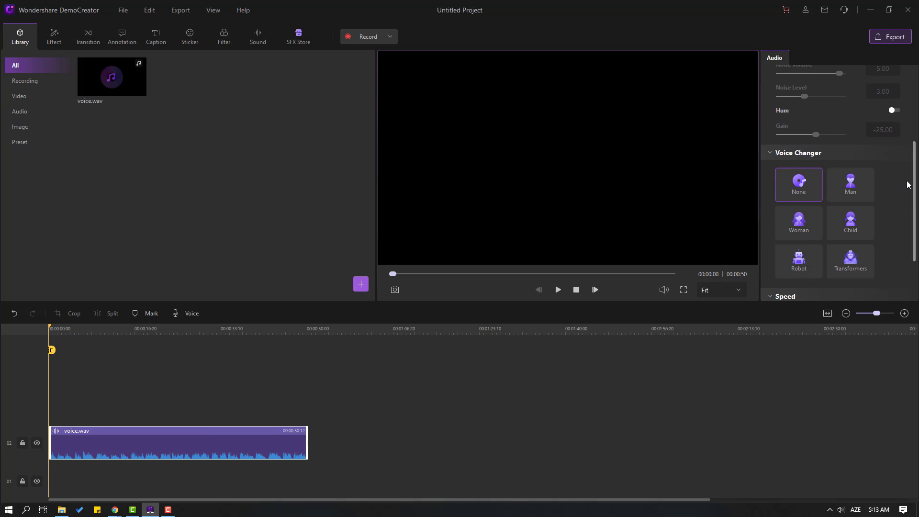
scroll(892, 168, "down", 1)
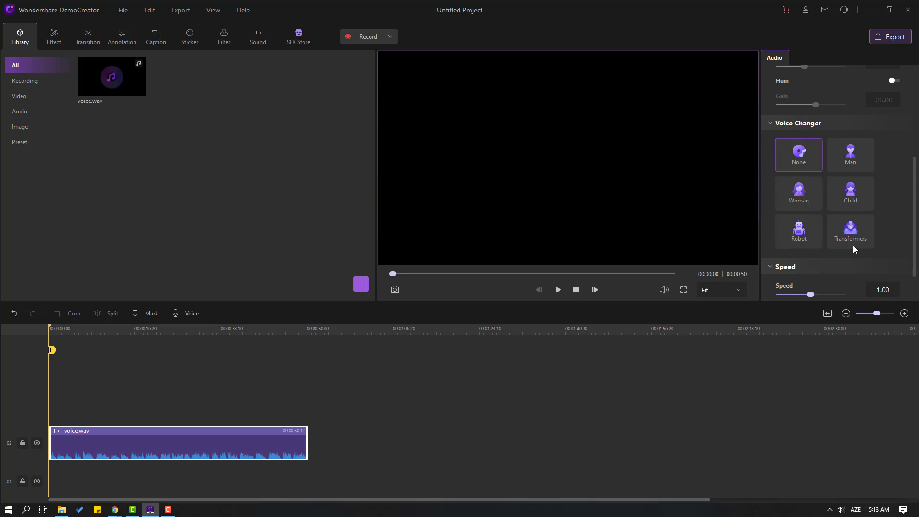
Step: Apply the Man voice to voice.wav and play it back
left_click(851, 155)
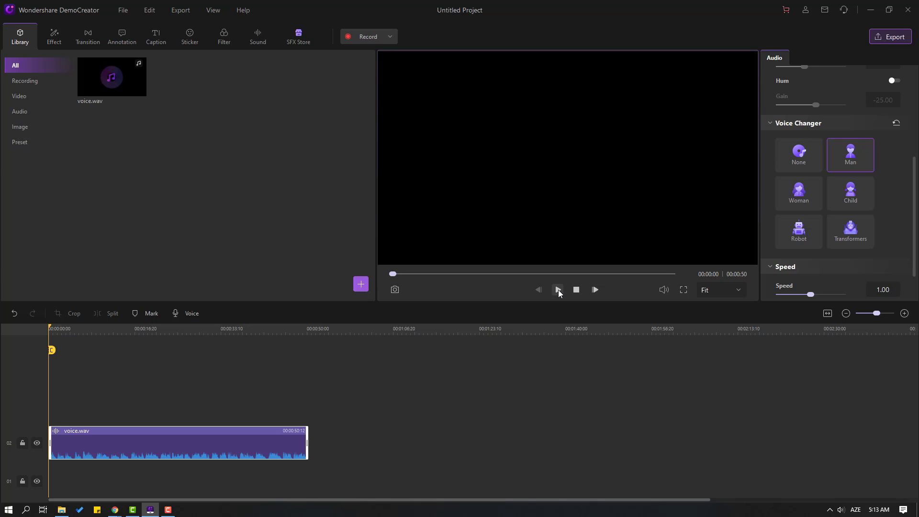
left_click(559, 291)
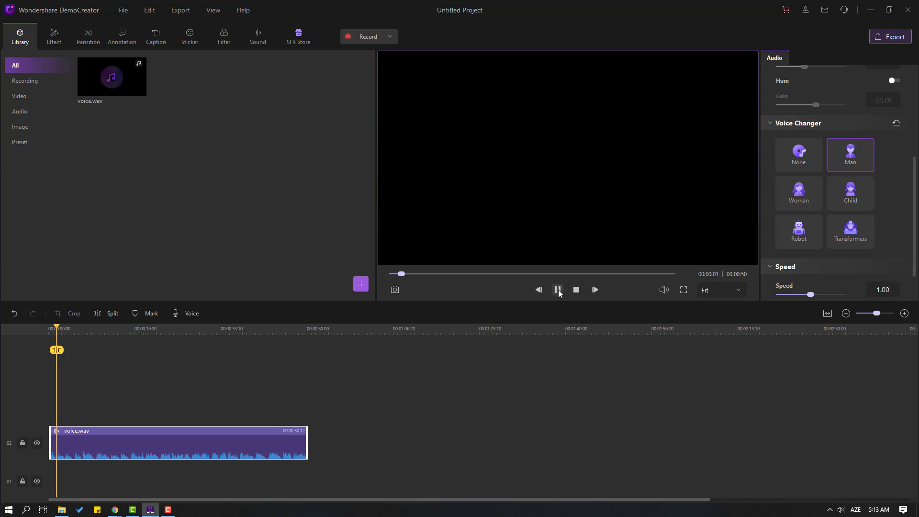
left_click(558, 291)
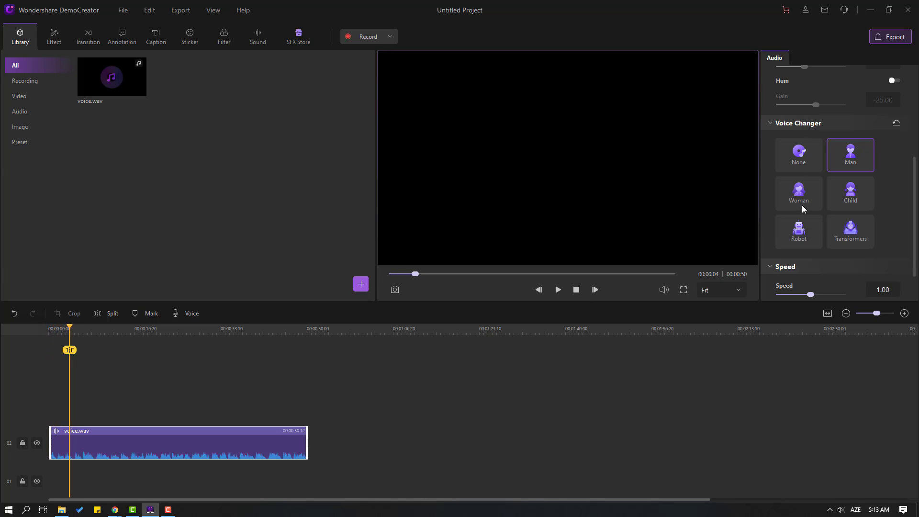
Step: Switch voice.wav to the Woman voice and audition it
left_click(800, 193)
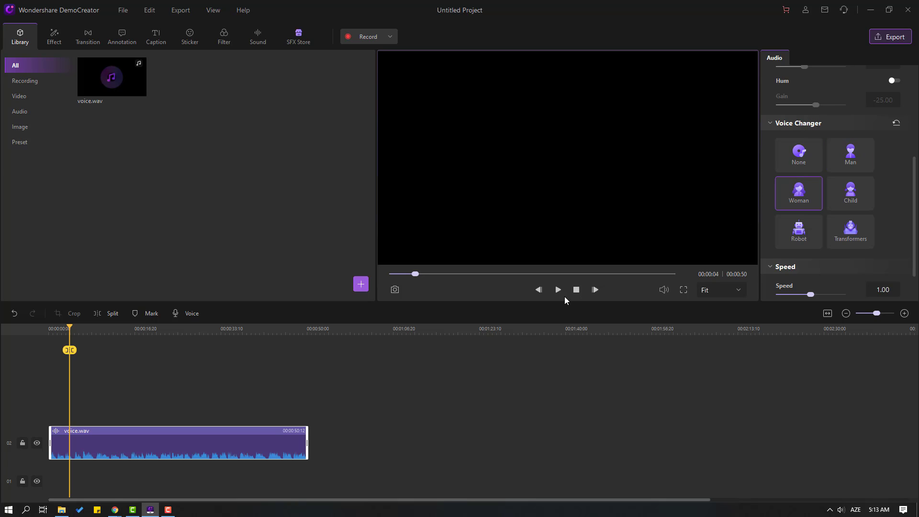
left_click(559, 291)
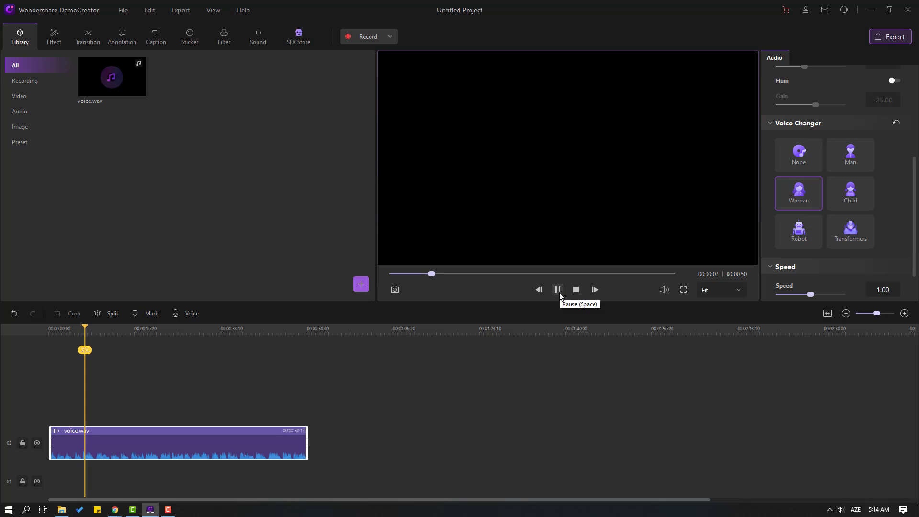
left_click(558, 291)
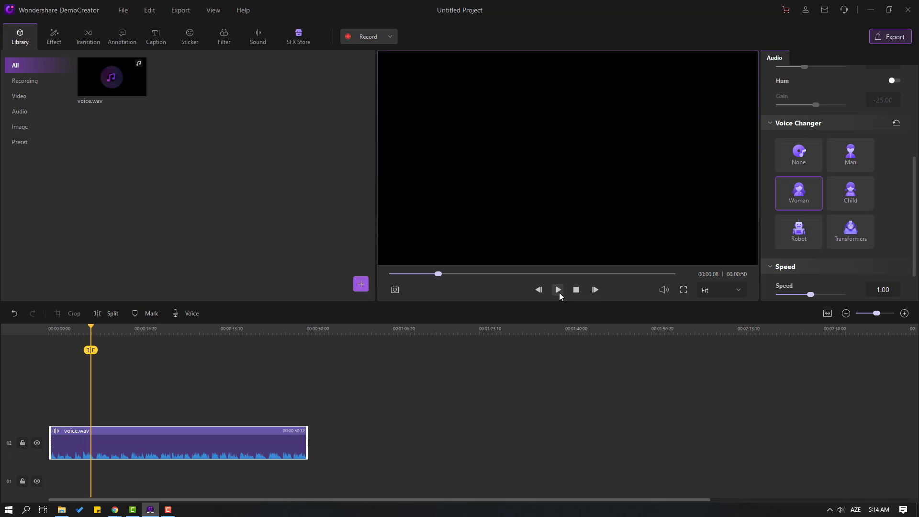
Step: Audition voice.wav with the Child voice, then with the Robot voice
left_click(853, 189)
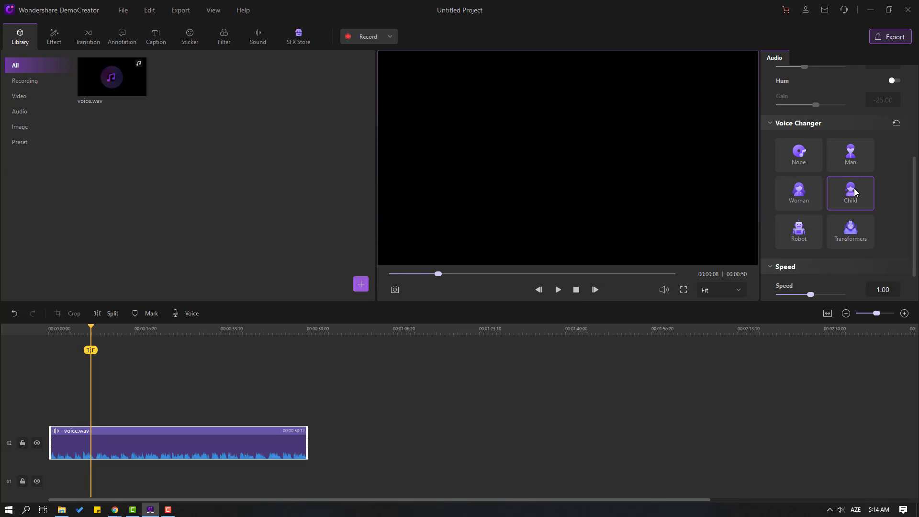
left_click(558, 290)
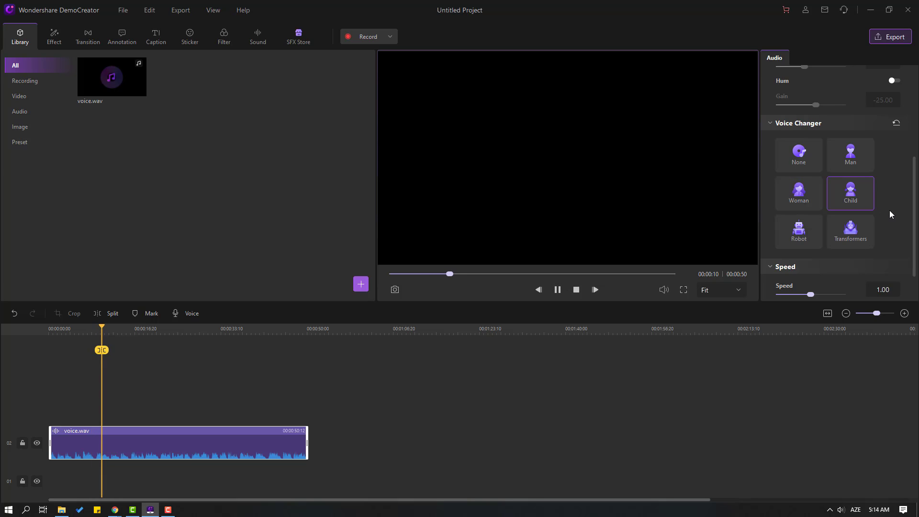
scroll(893, 209, "down", 1)
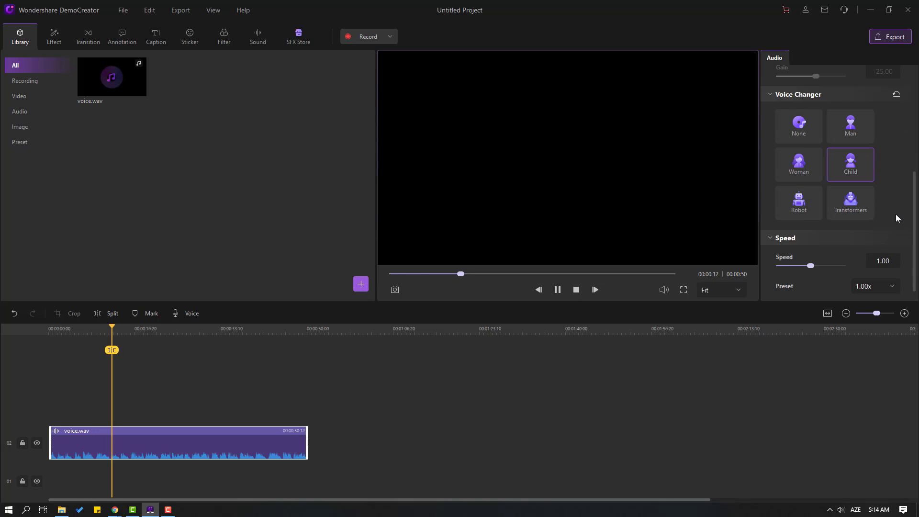
left_click(799, 202)
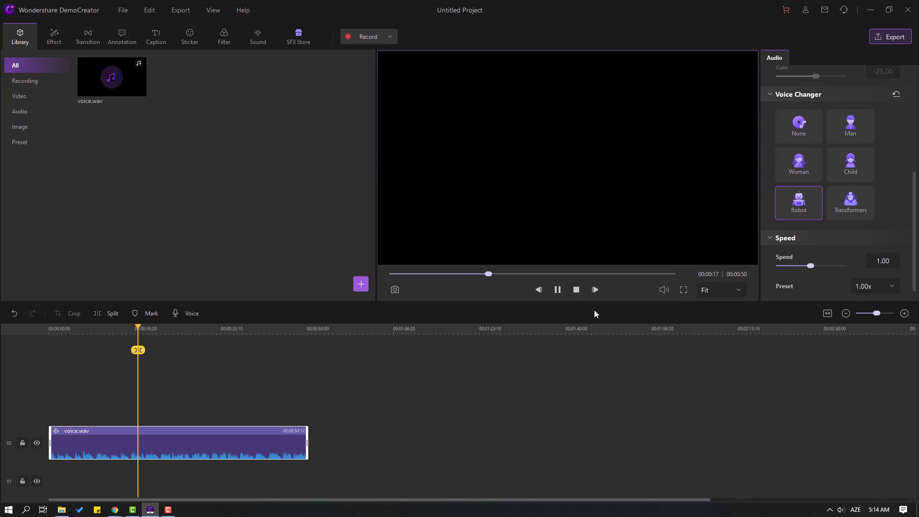
left_click(559, 290)
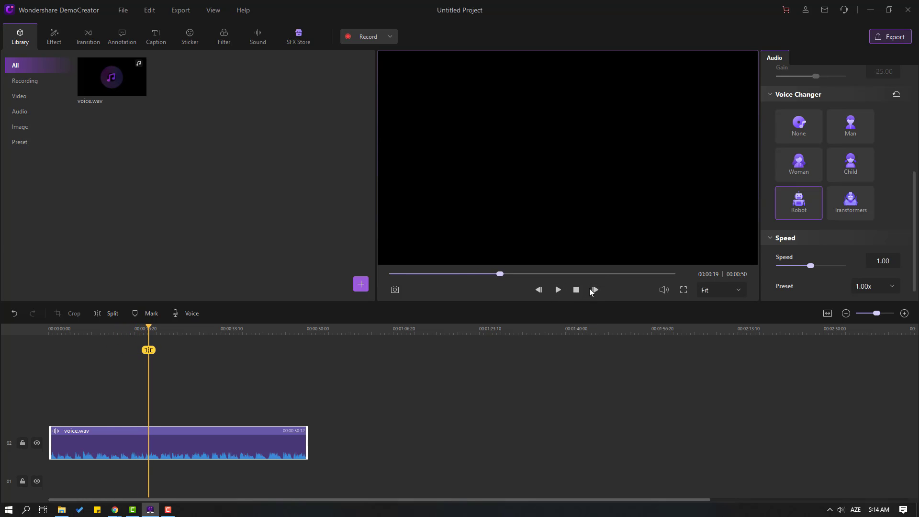
Step: Apply the Transformers voice and play the clip twice to listen
left_click(859, 204)
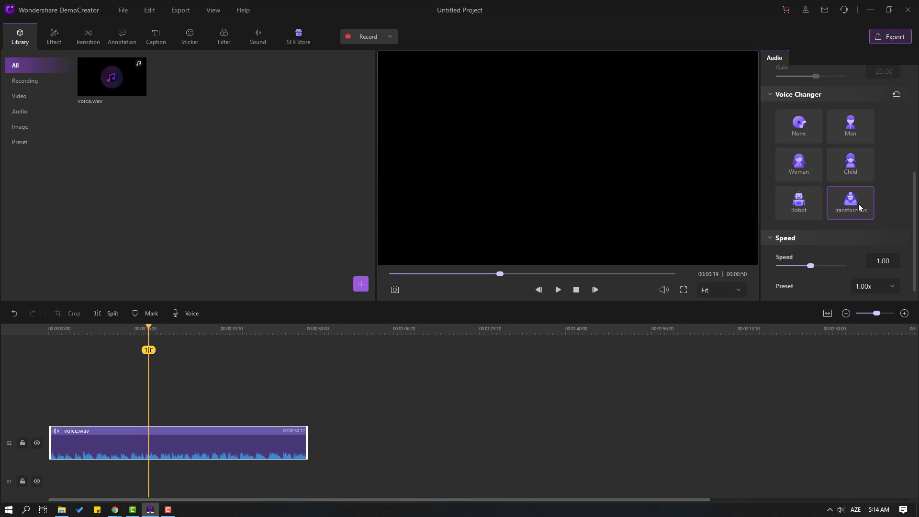
left_click(558, 290)
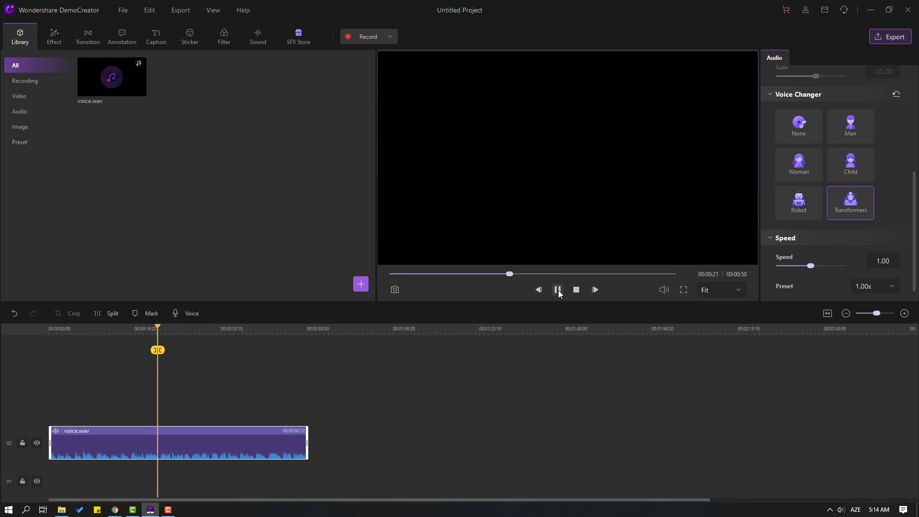
left_click(559, 290)
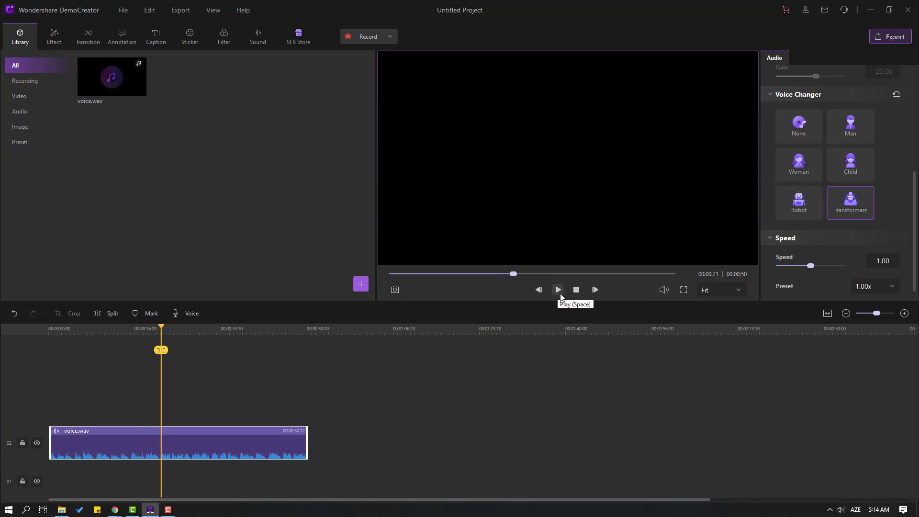
left_click(559, 291)
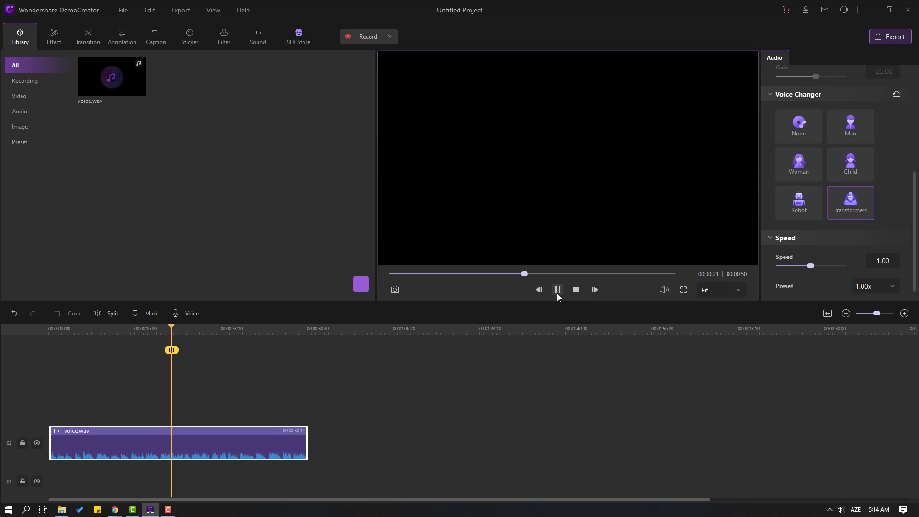
left_click(556, 294)
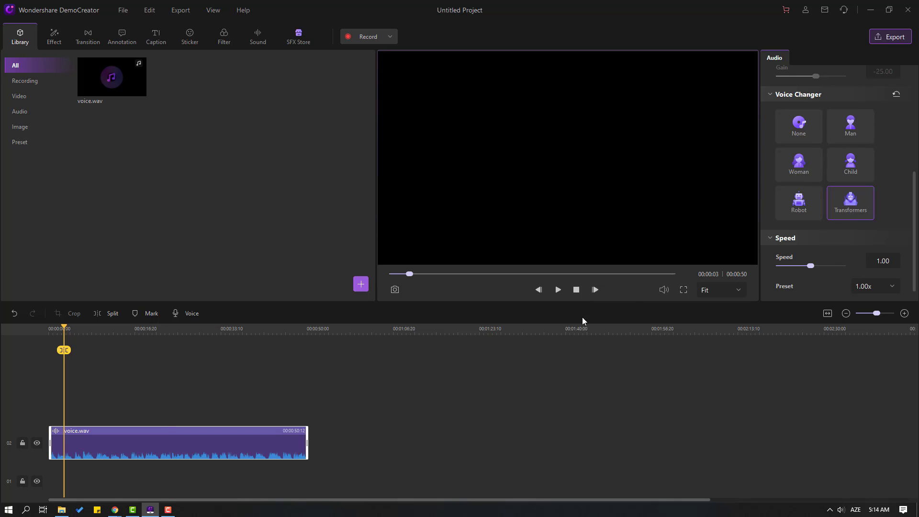
Step: While voice.wav plays, switch through Man, Woman, Child and Robot voices, pausing at 00:00:23
left_click(559, 290)
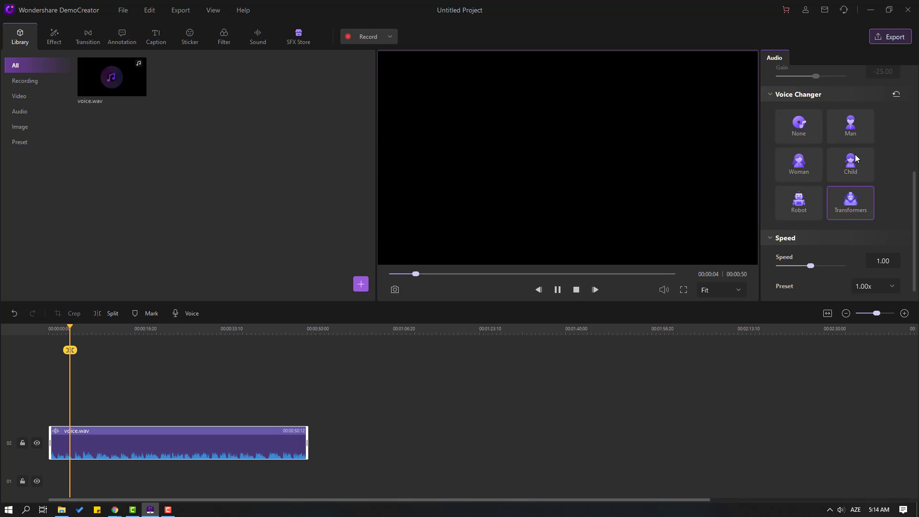
left_click(853, 127)
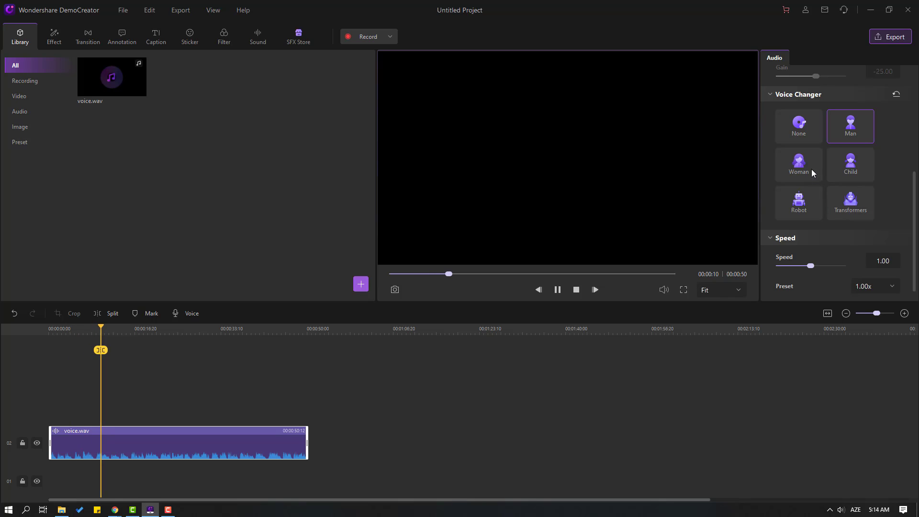
left_click(798, 167)
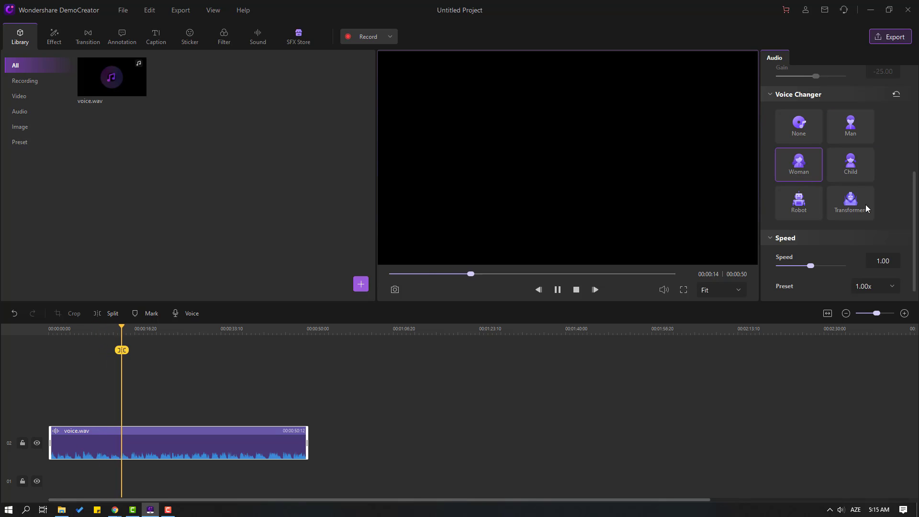
left_click(856, 167)
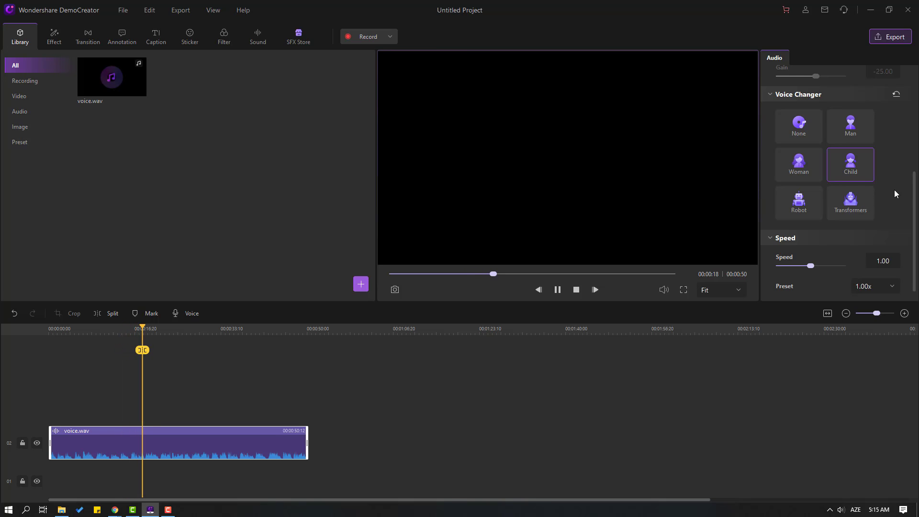
left_click(796, 202)
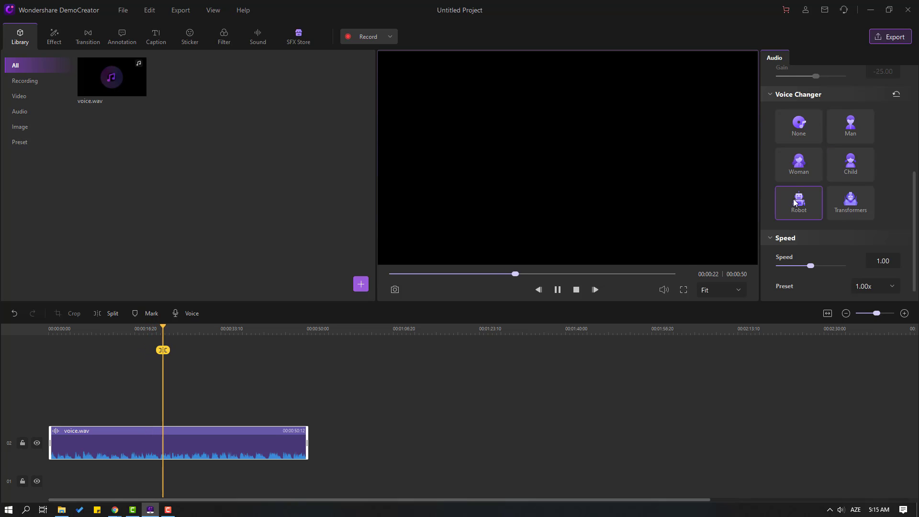
left_click(558, 292)
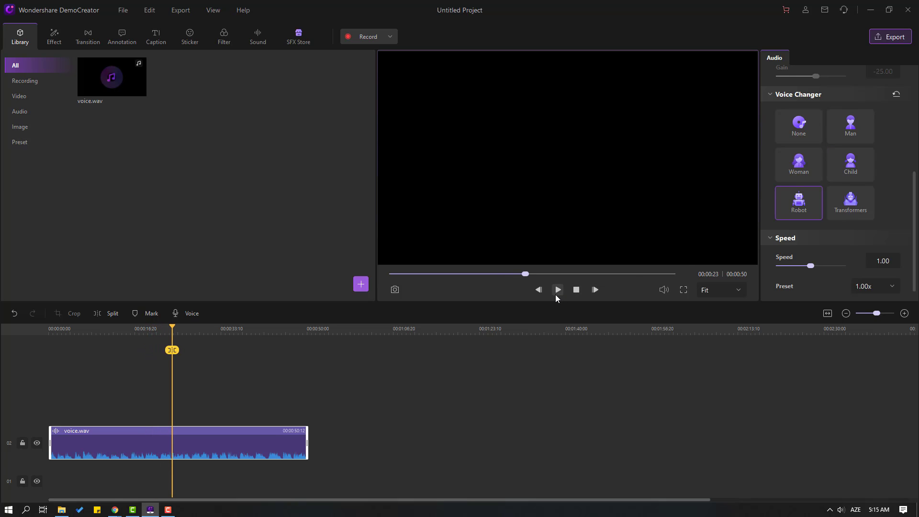